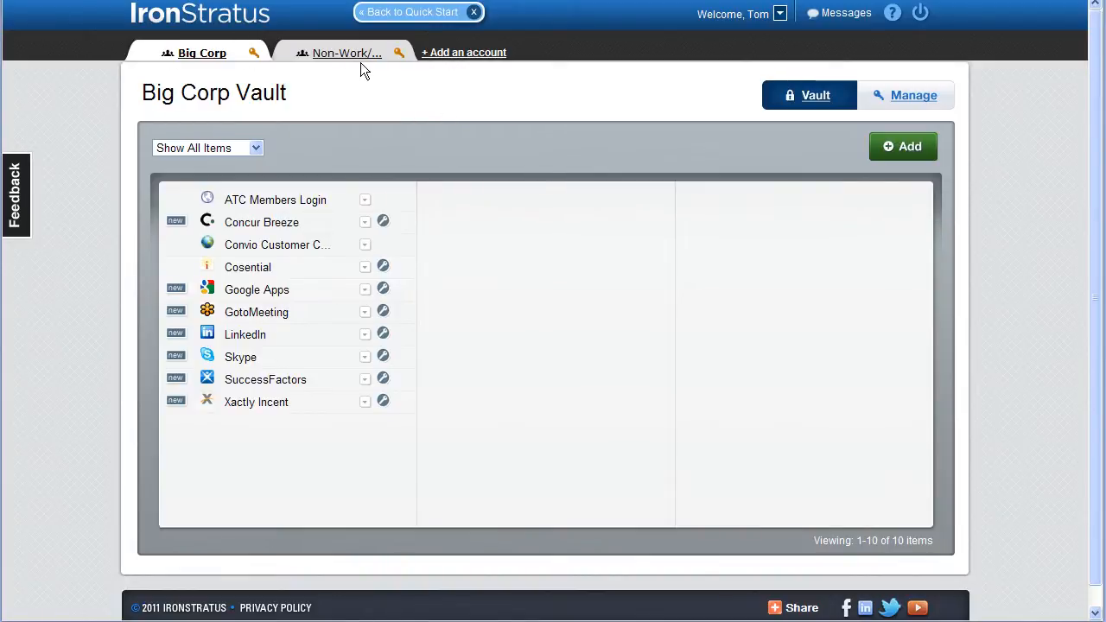
- Add a new account named NewCo, pasting the account owner's e-mail as the username
click(453, 55)
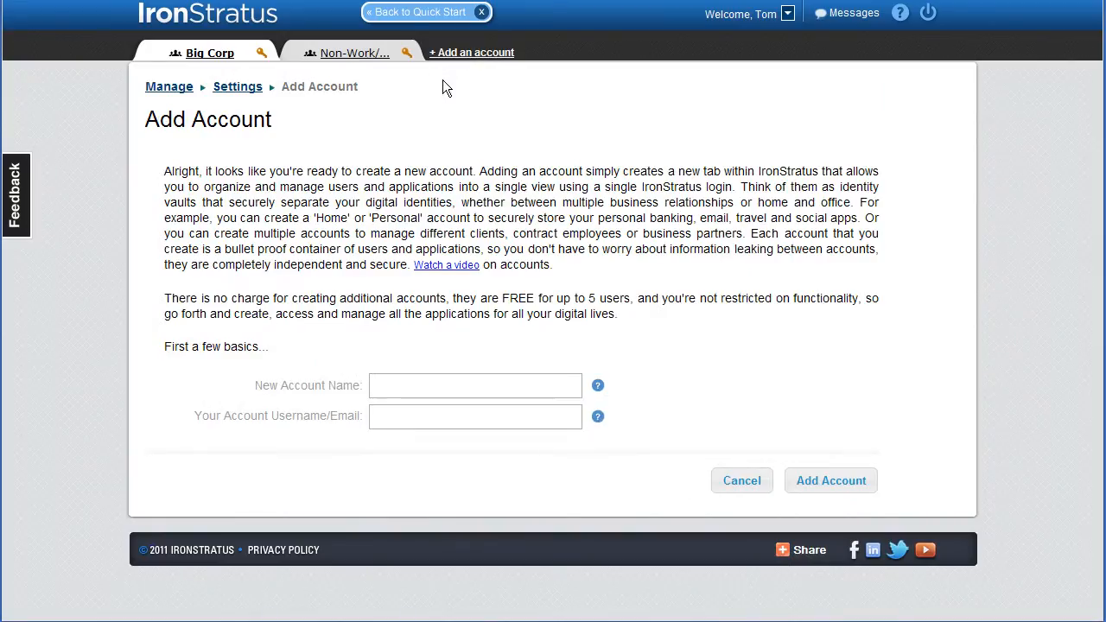
click(403, 386)
text(NewCo)
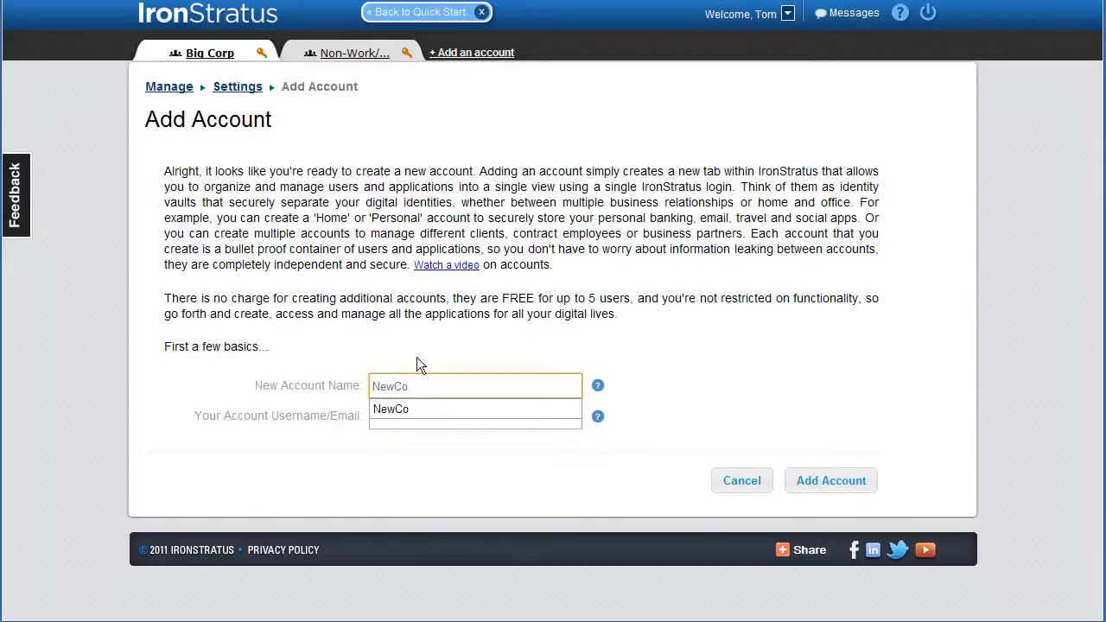
click(418, 419)
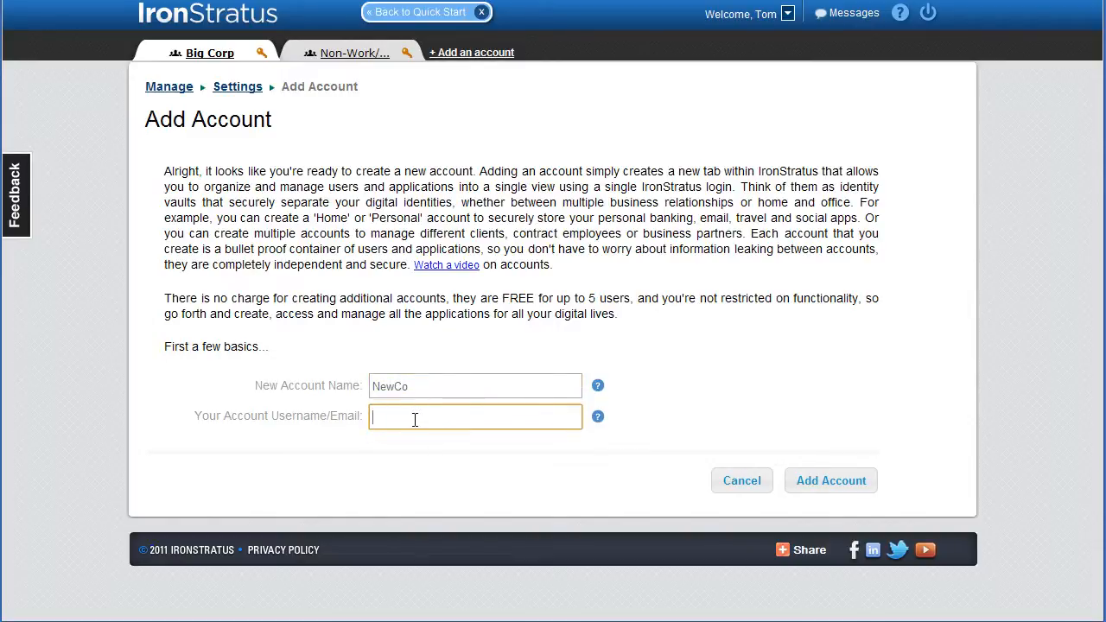
key(ctrl+v)
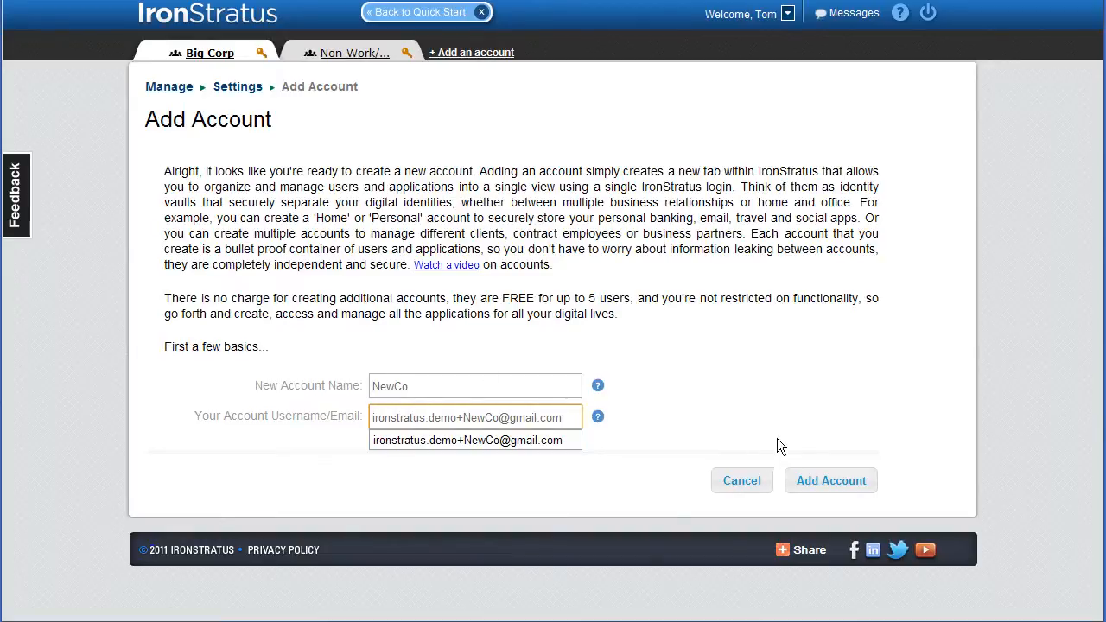
click(823, 487)
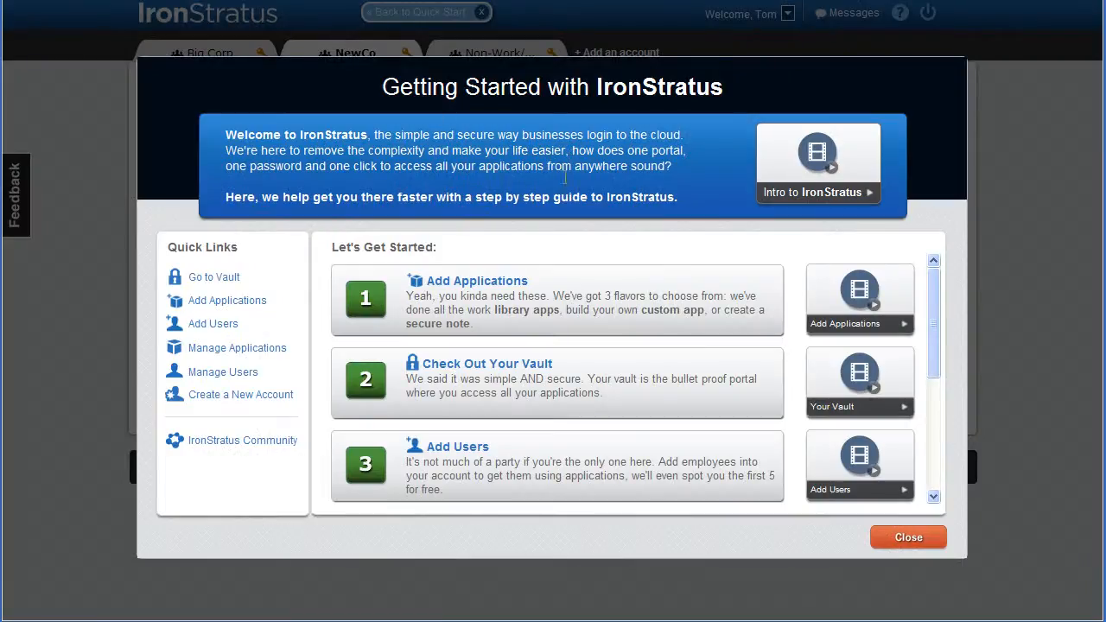
- Close the getting-started guide and upgrade the NewCo account's free license from the account management page
click(900, 537)
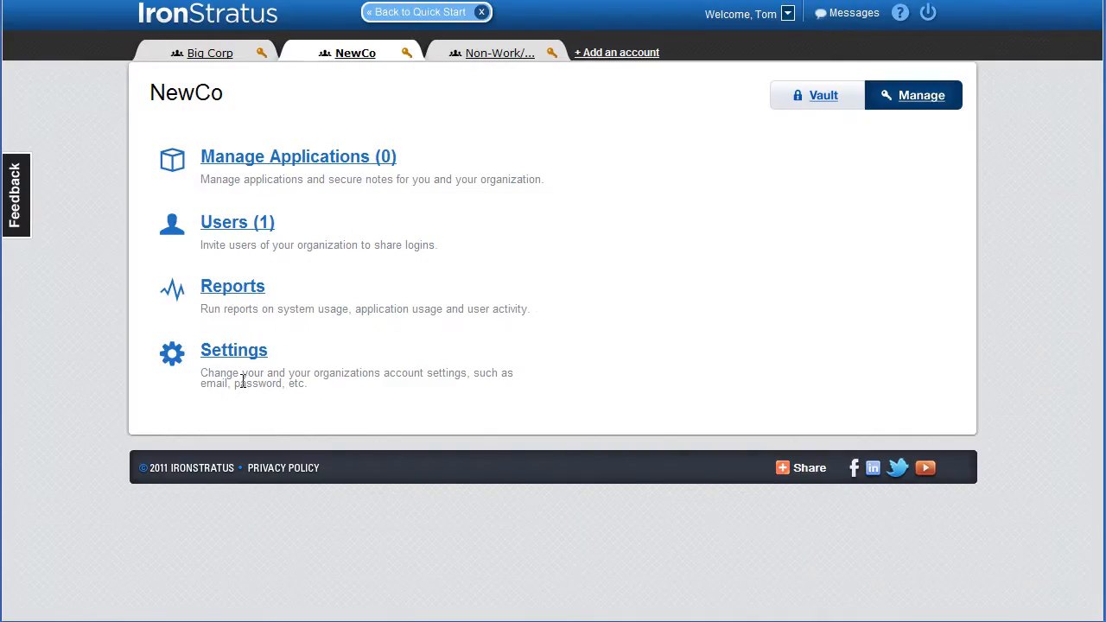
click(233, 226)
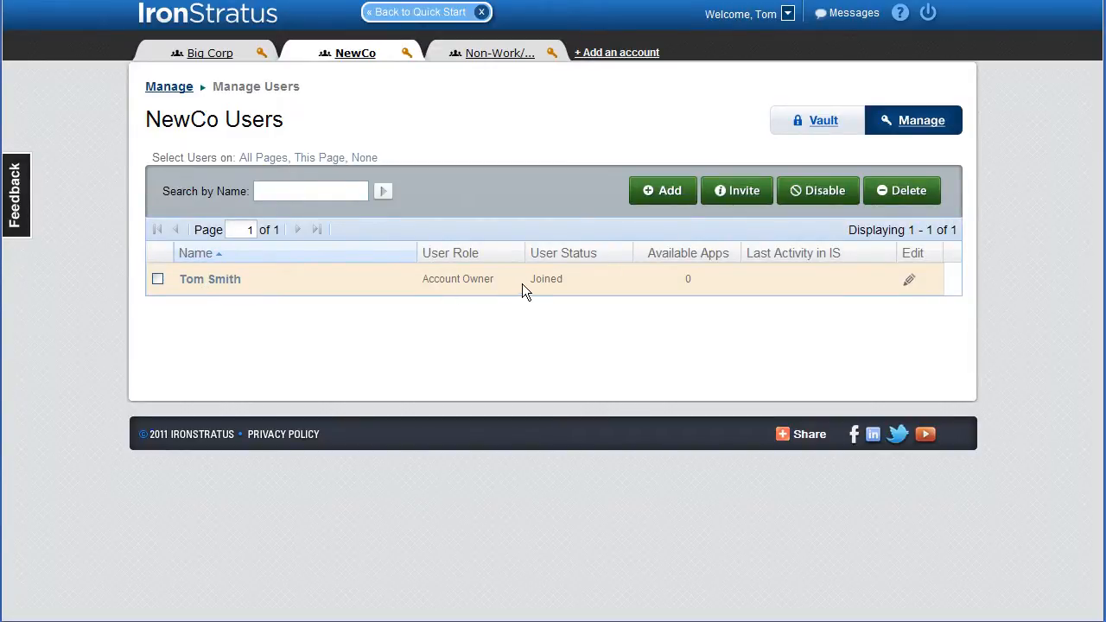
click(788, 15)
click(706, 44)
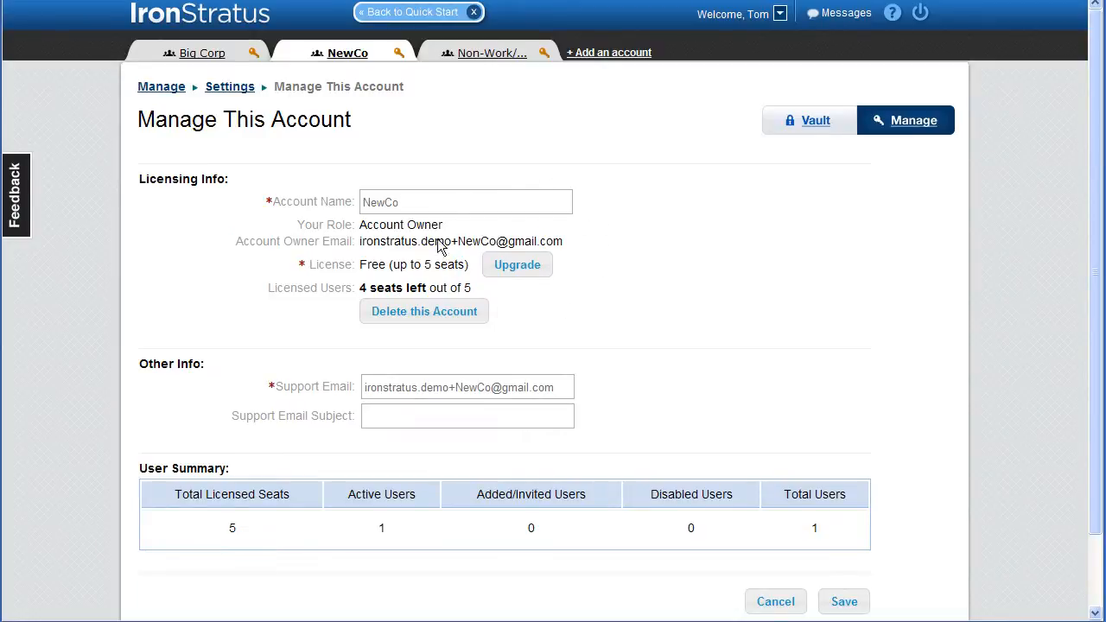
click(515, 266)
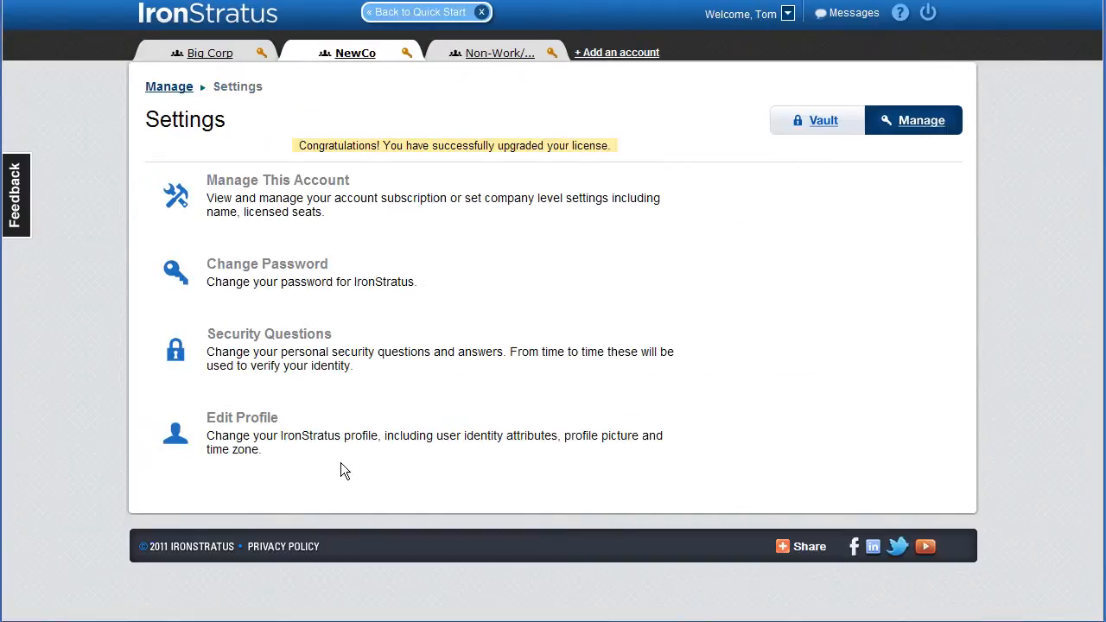
- Open the account management page to review the NewCo licensing details, then return to Manage
click(787, 13)
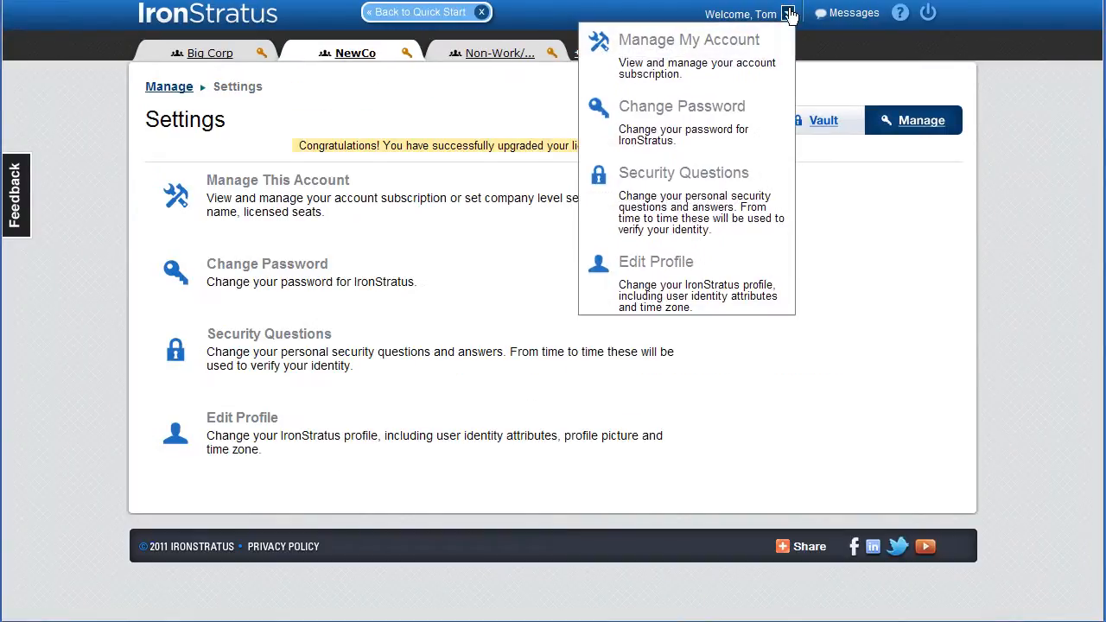
click(732, 44)
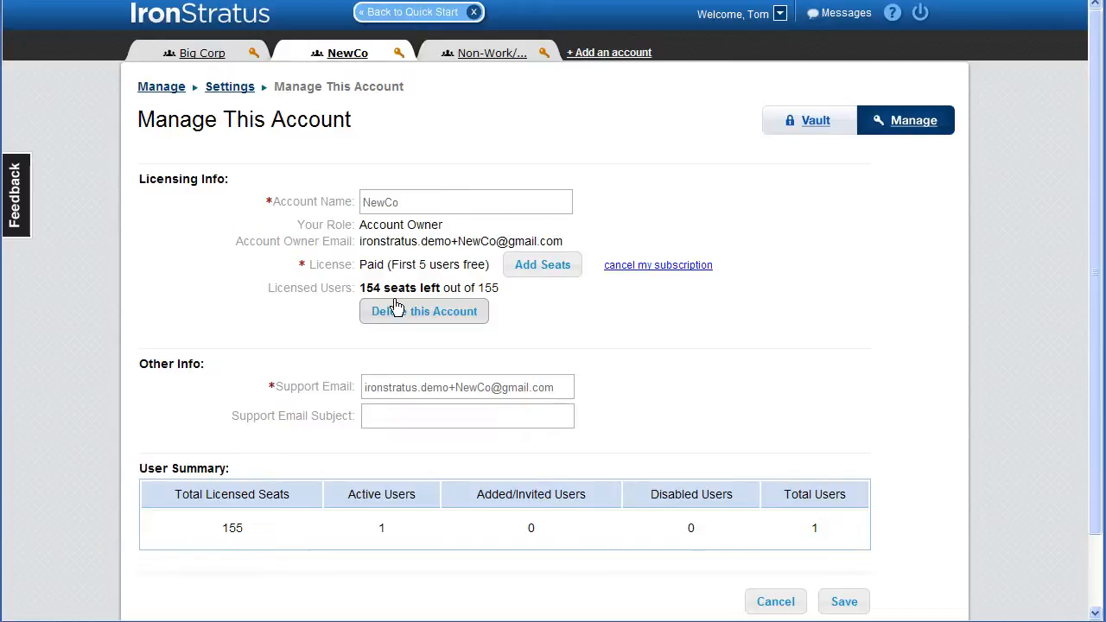
click(903, 121)
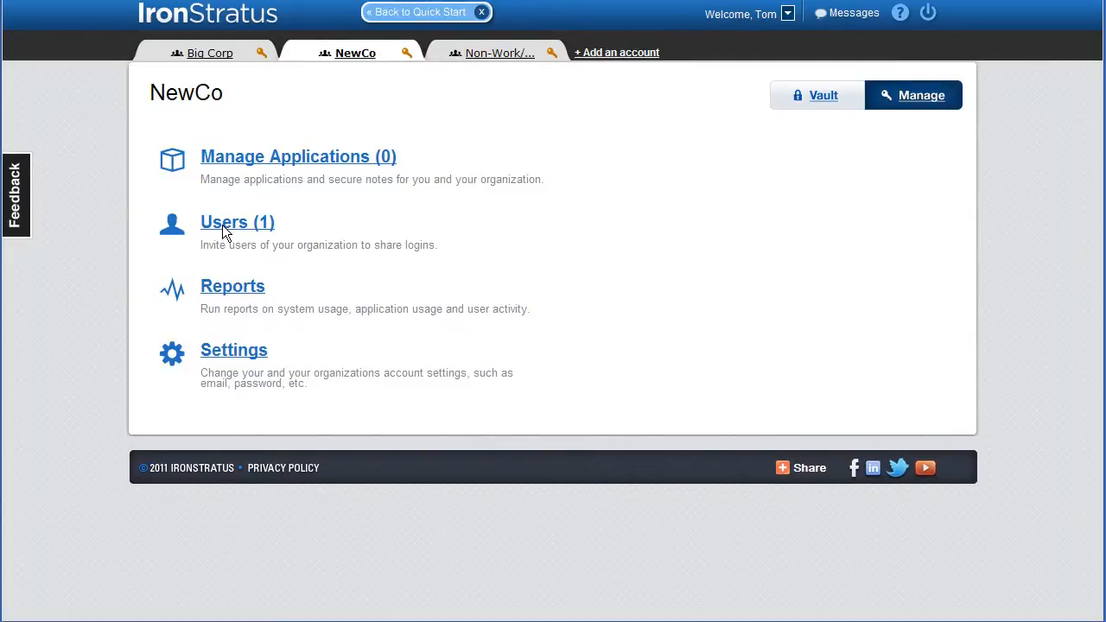
- Start a CSV user import for NewCo and choose the file UserList-Qty100-IronStratus-demo-emails-Role-AM.csv
click(222, 225)
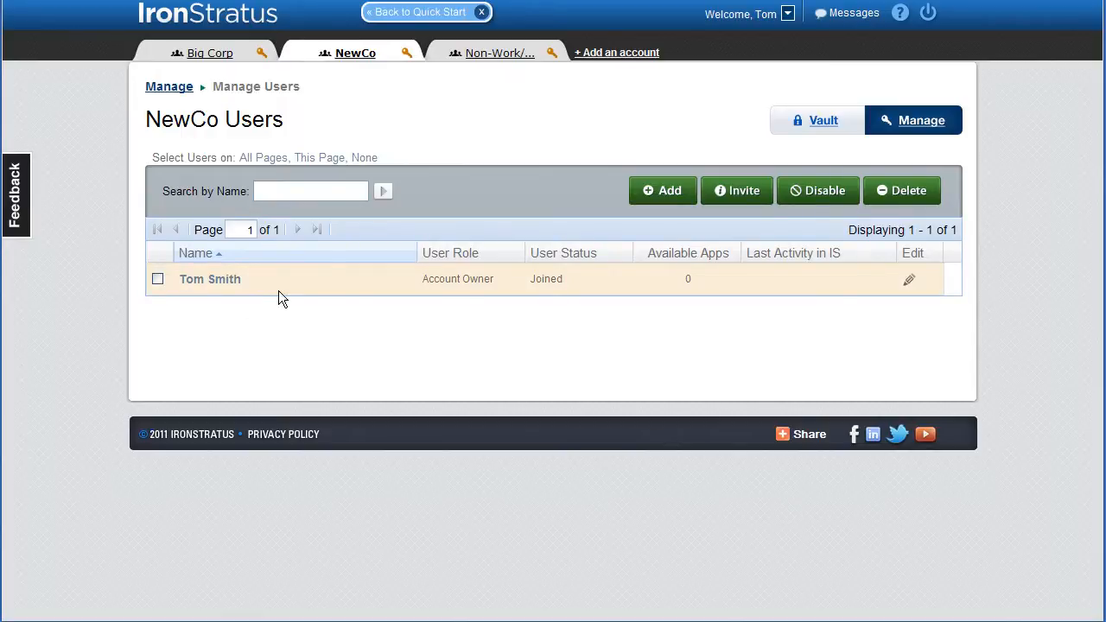
click(661, 192)
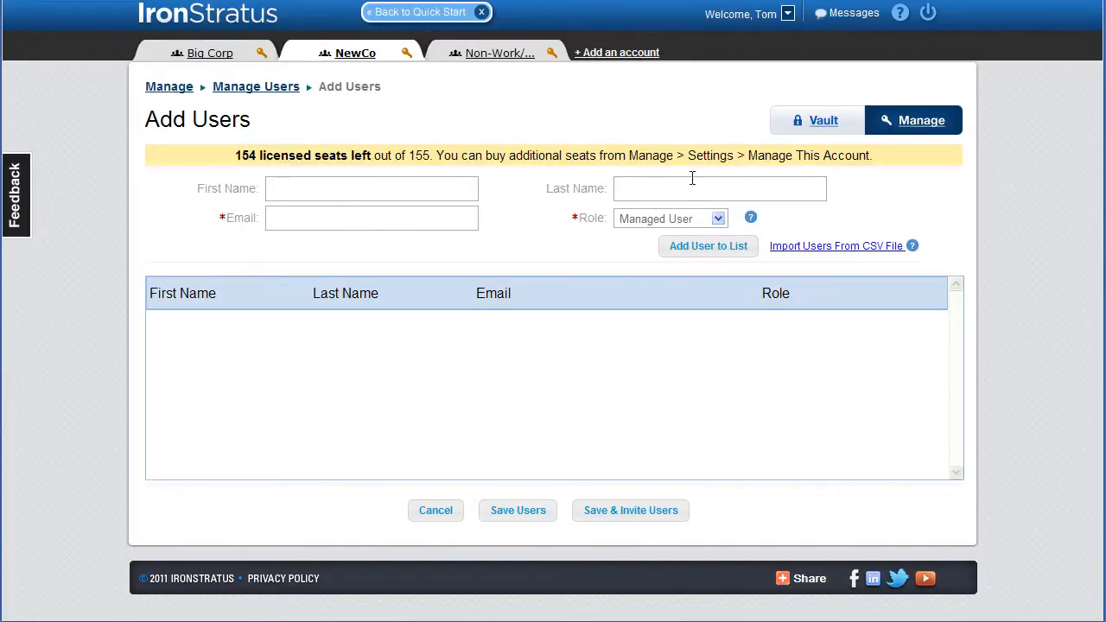
click(837, 247)
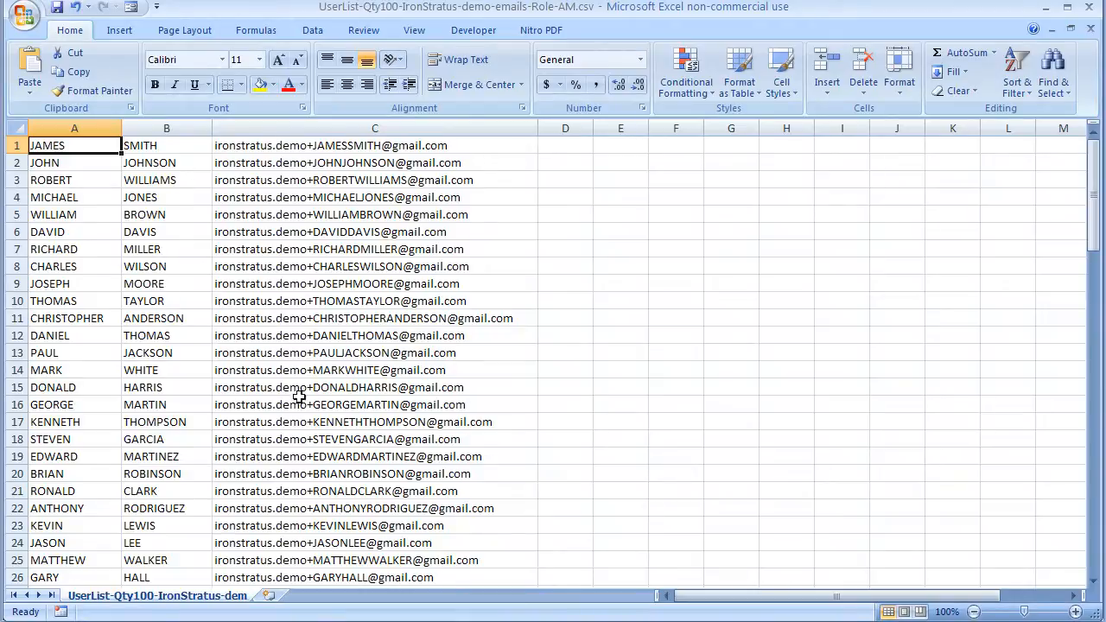
drag(1095, 214, 1062, 205)
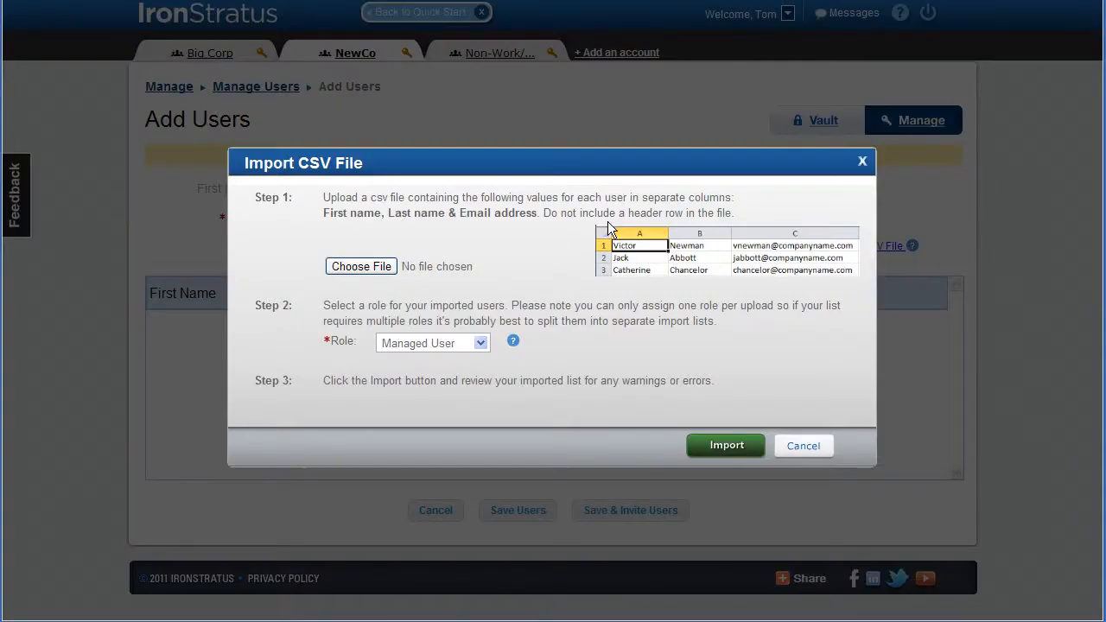
click(385, 271)
click(216, 2)
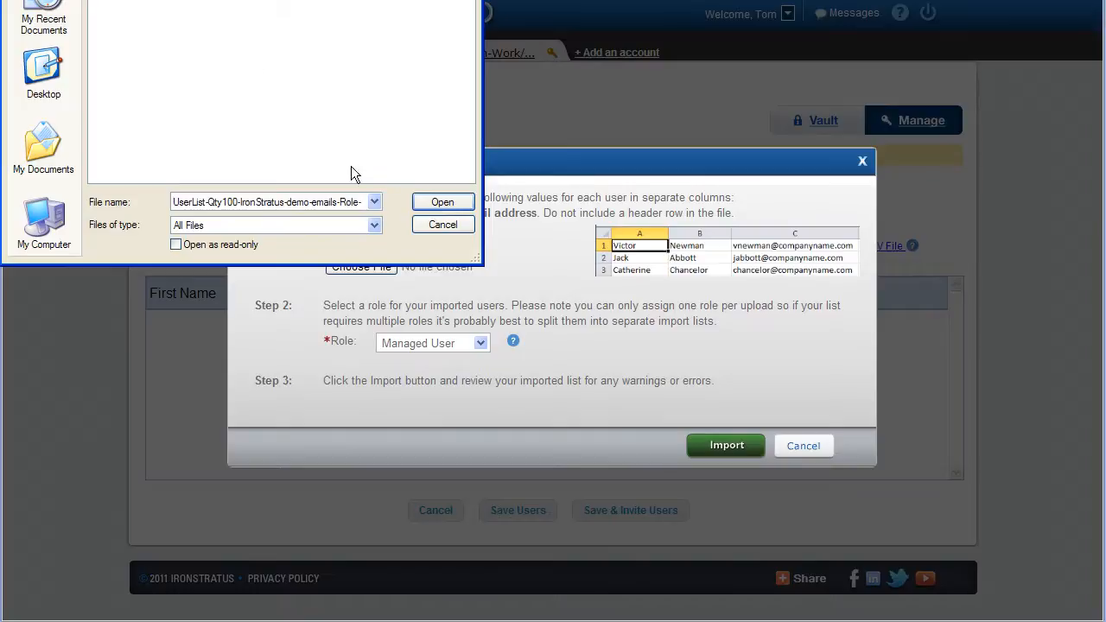
click(440, 203)
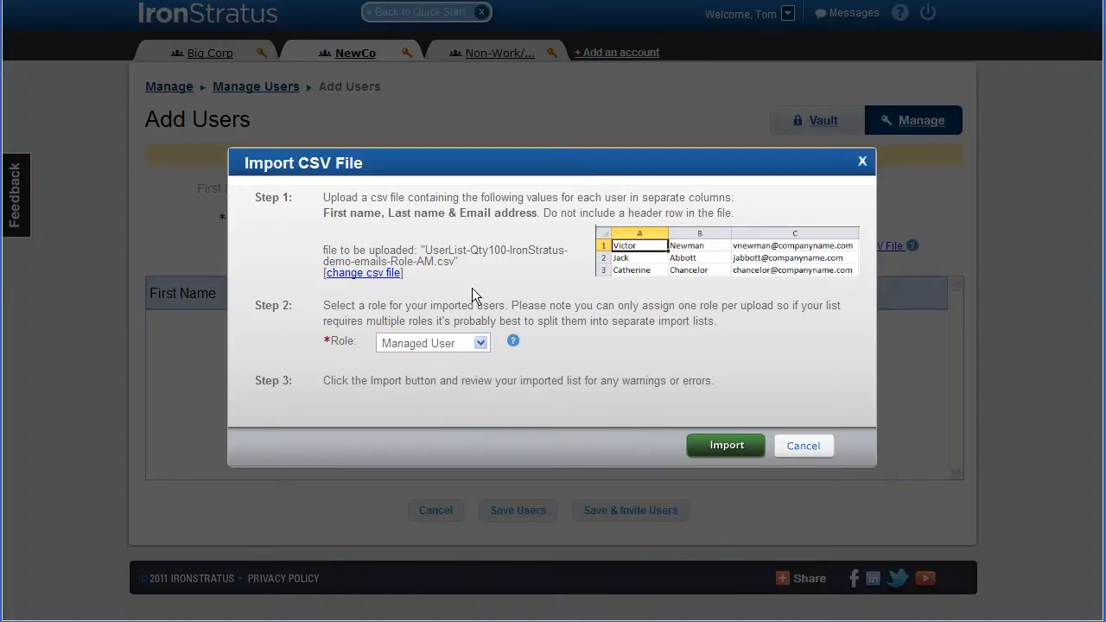
- Set the imported users' role to Power User, import and finish the review, then save the users
click(481, 343)
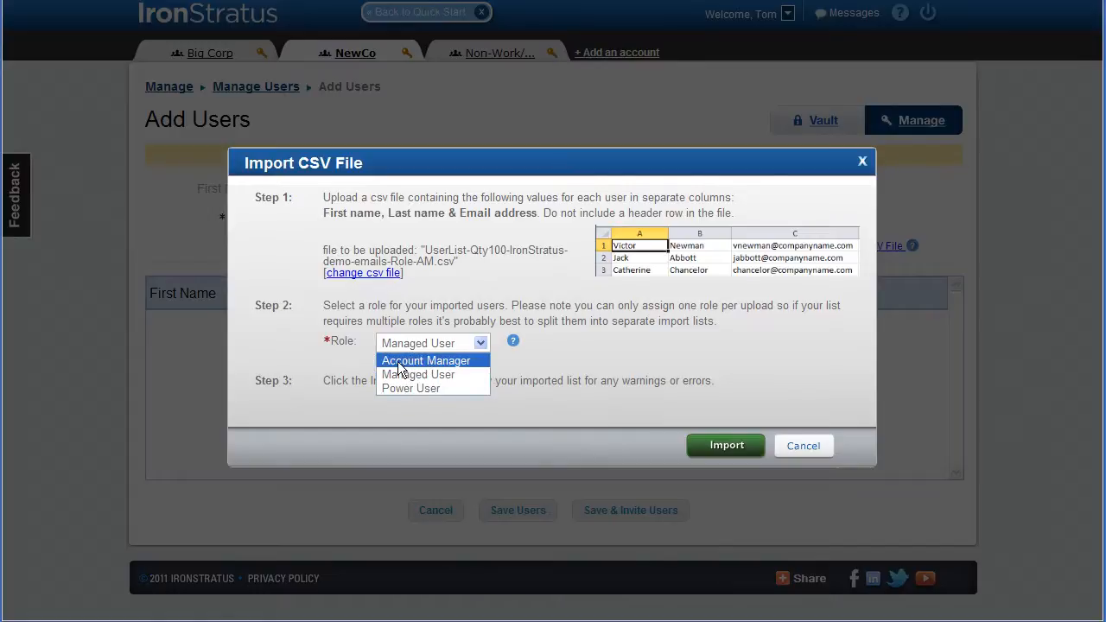
click(435, 388)
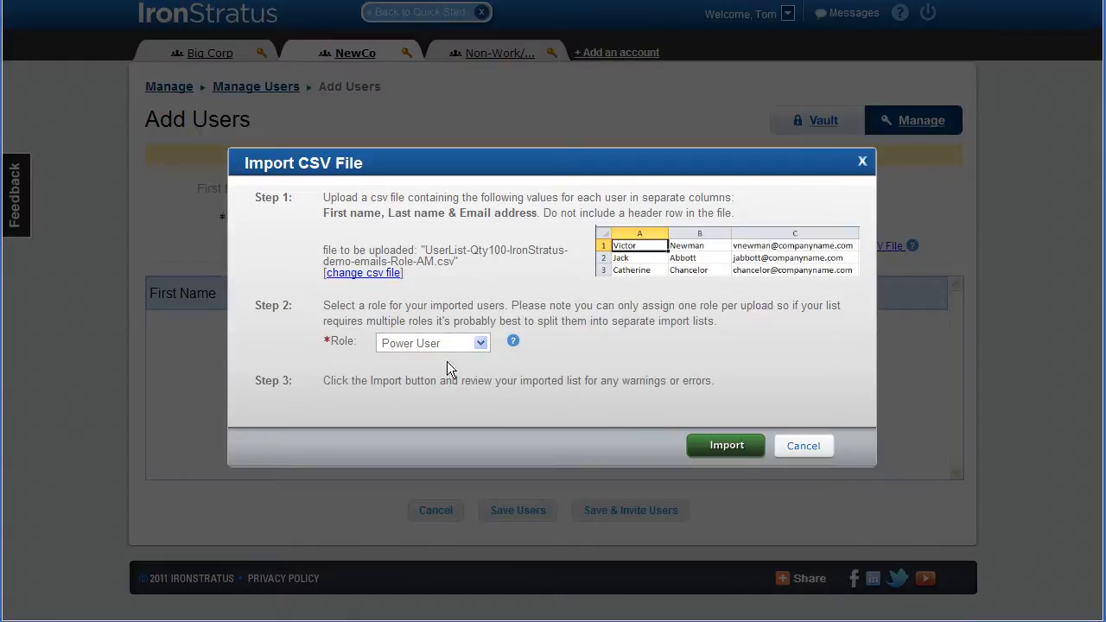
click(726, 449)
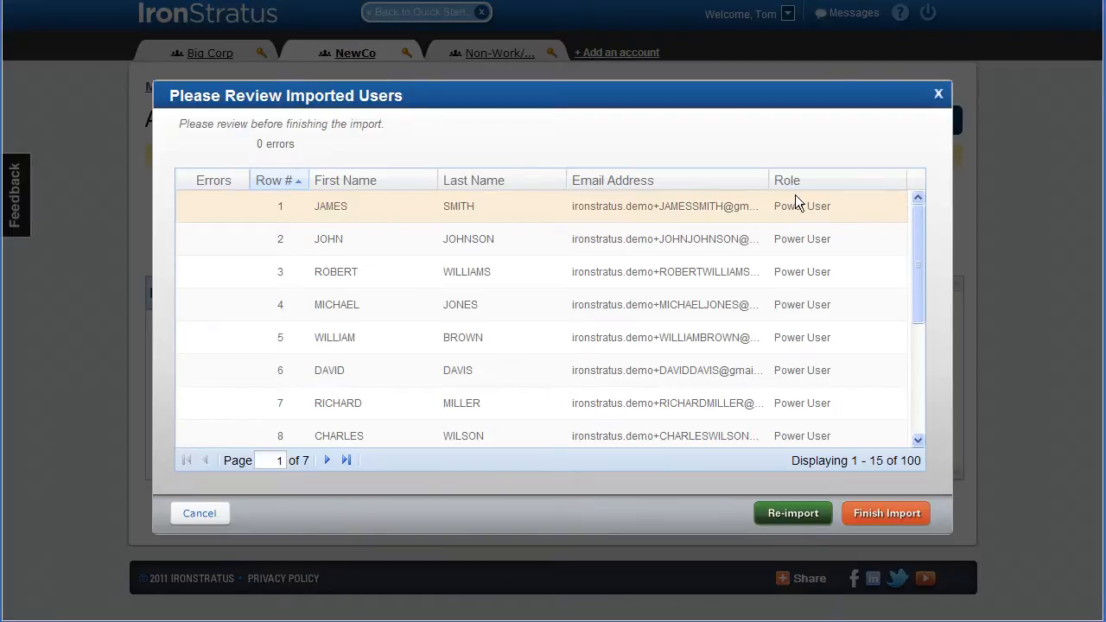
click(890, 515)
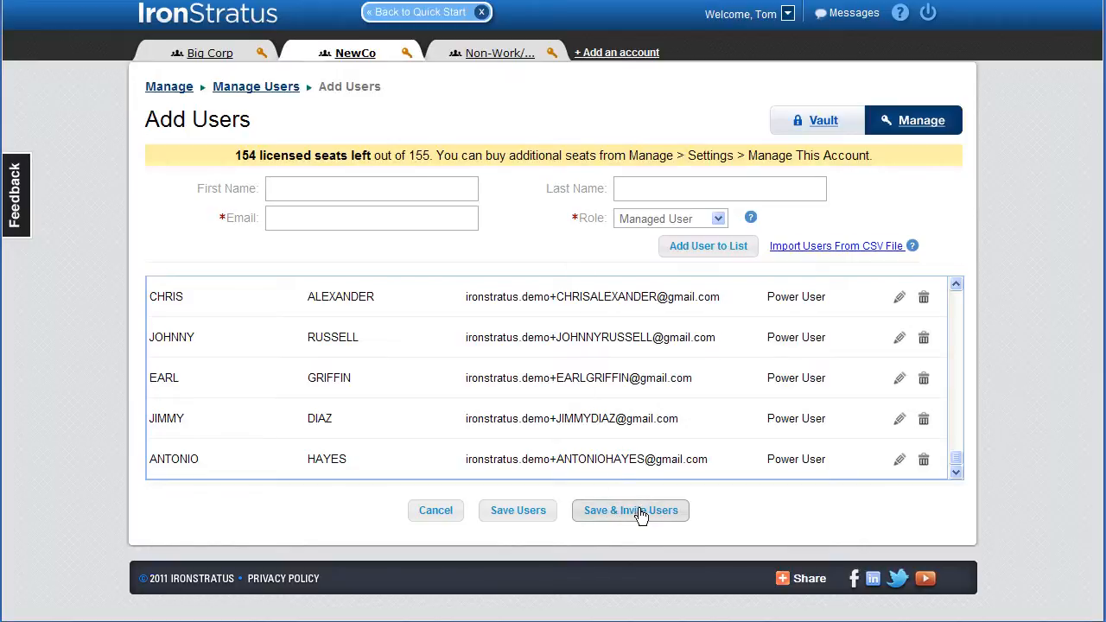
click(527, 513)
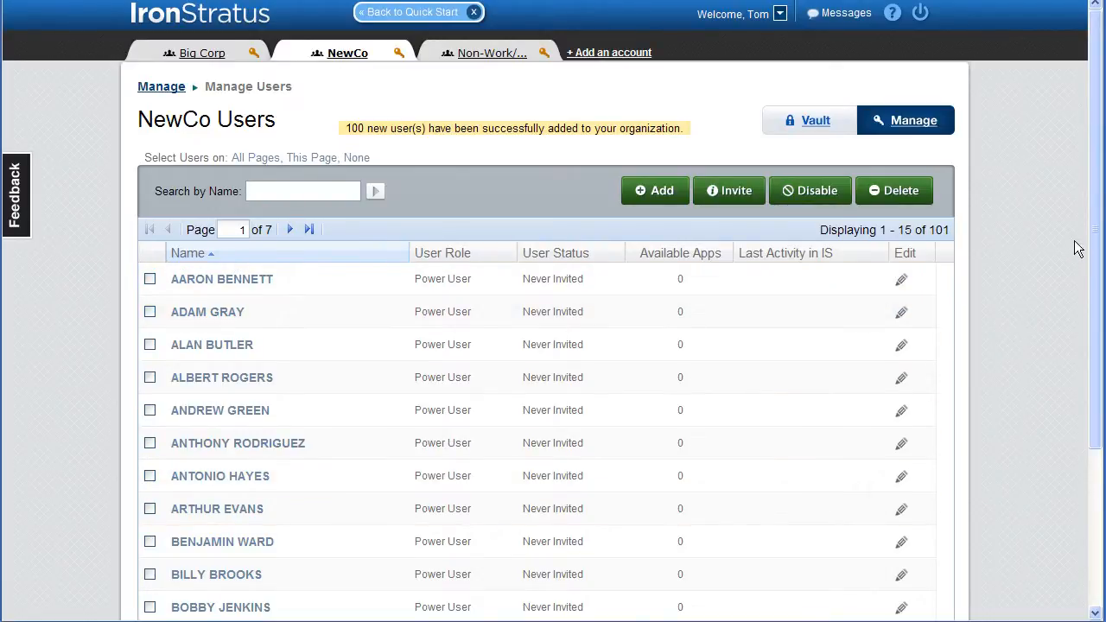
- Review the NewCo users list and open the account management page to check seat usage
drag(1094, 217, 1086, 390)
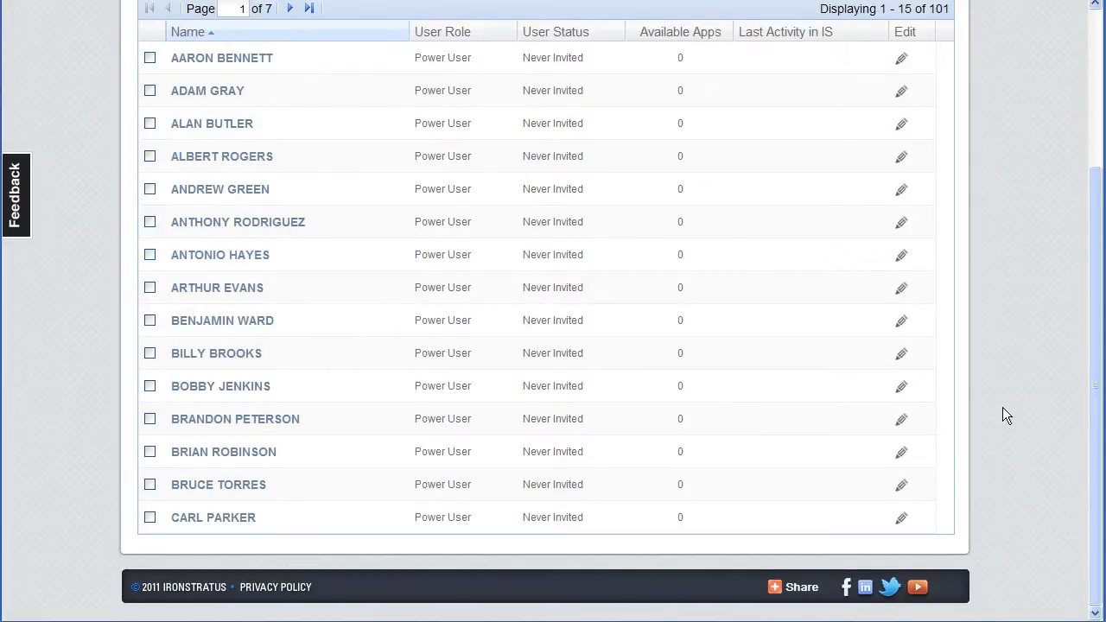
drag(1097, 398, 1086, 242)
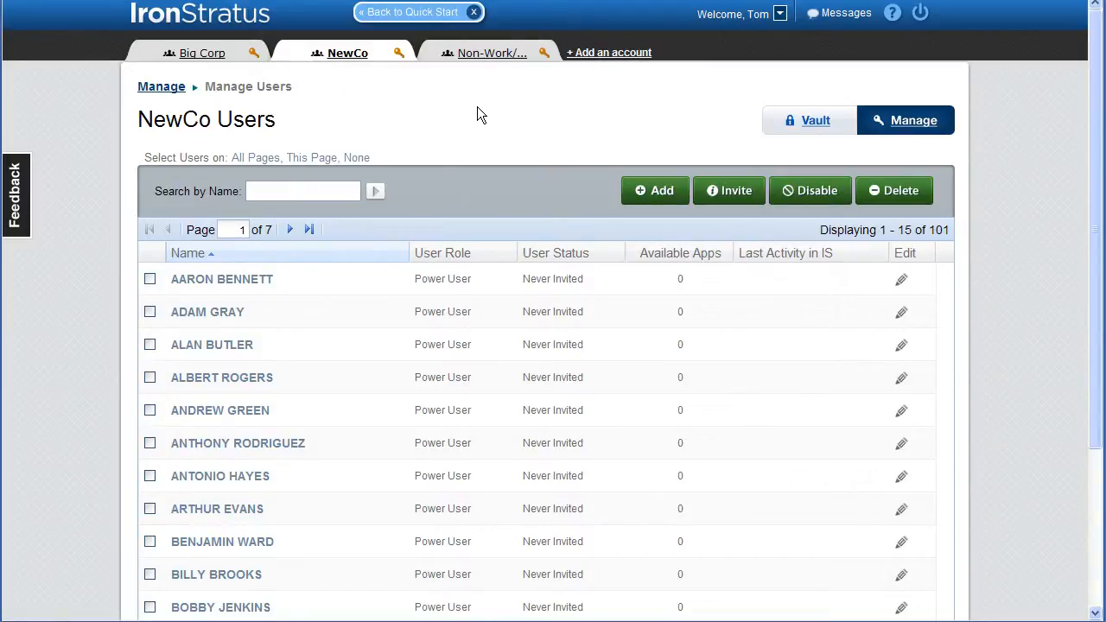
click(780, 17)
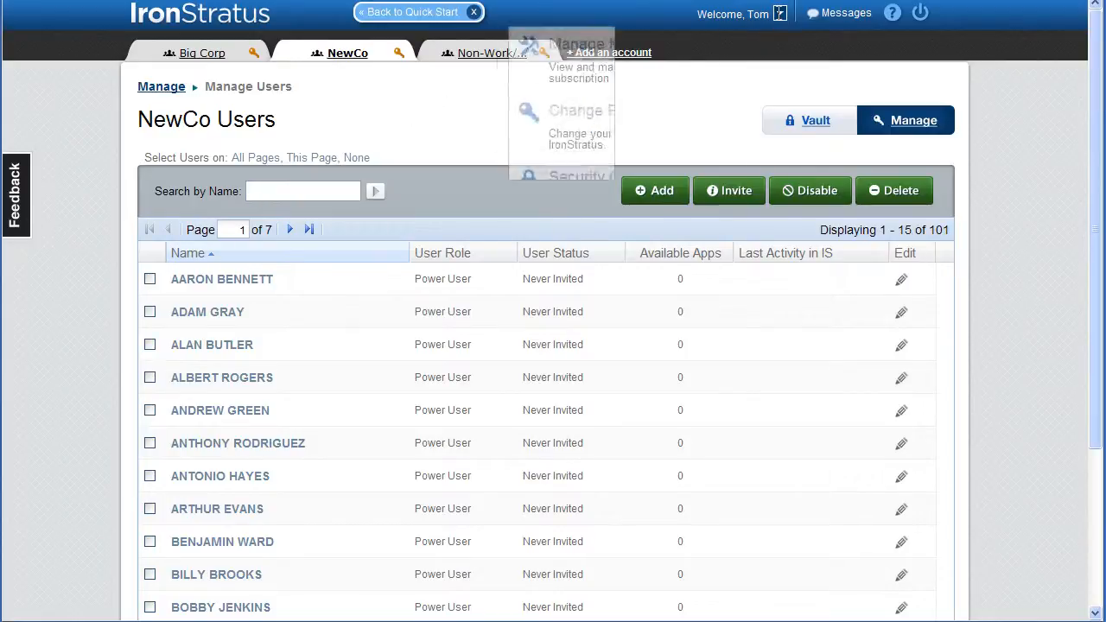
click(682, 43)
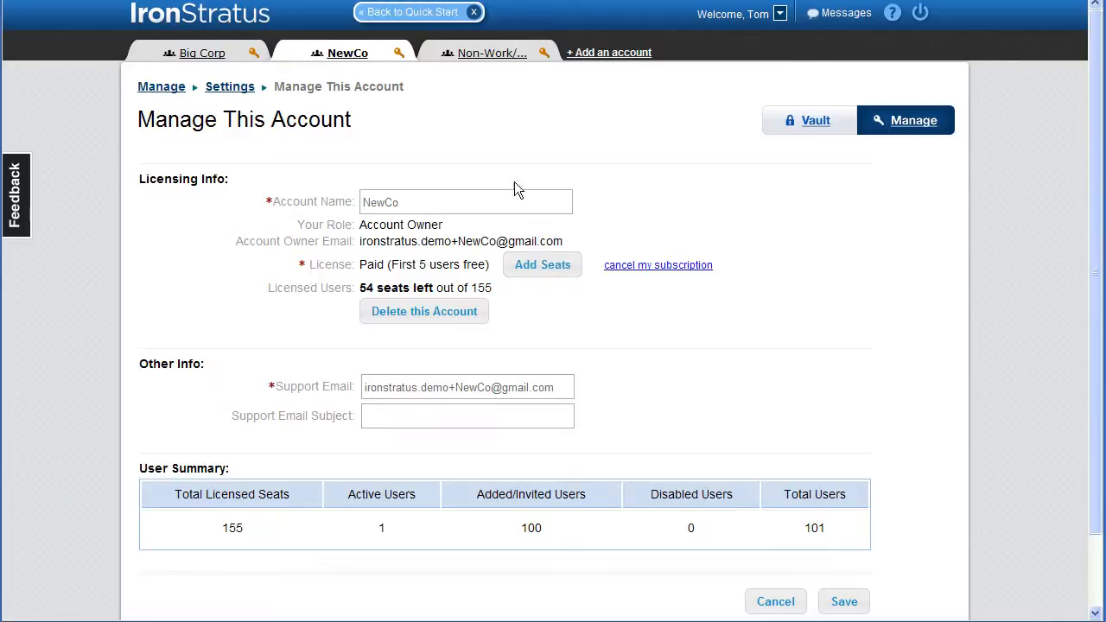
- Open the Buy Additional Seats dialog and cancel it
click(532, 271)
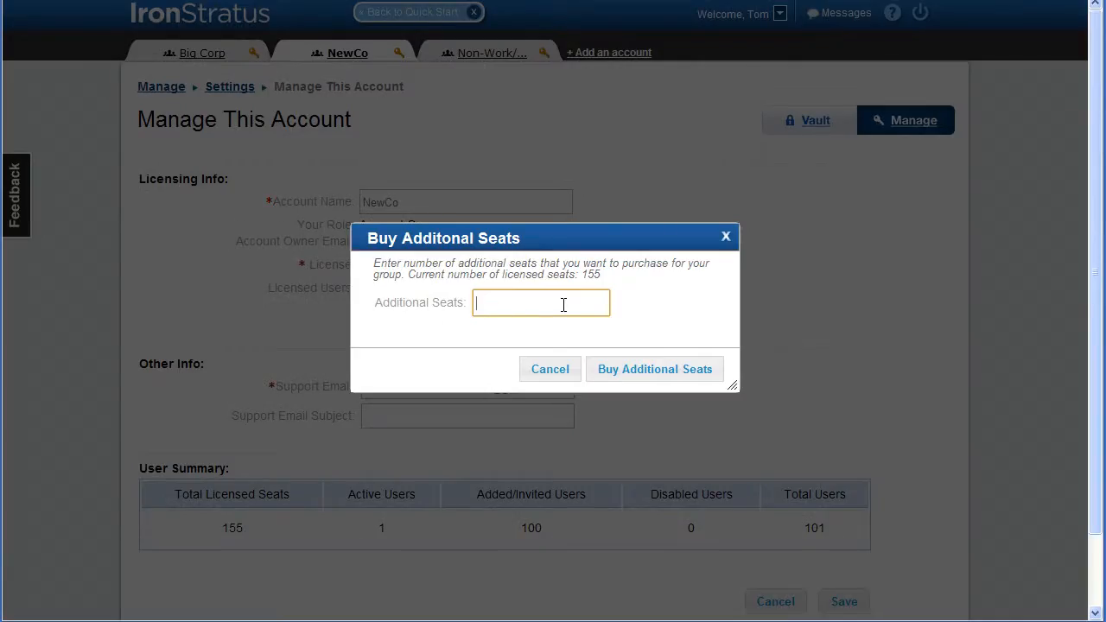
click(556, 371)
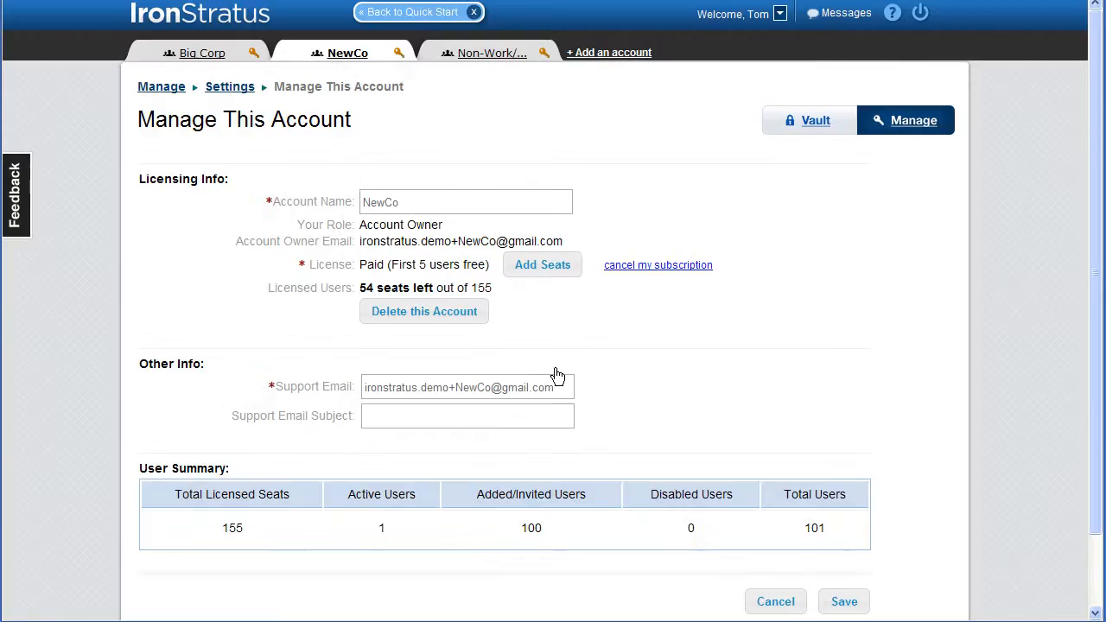